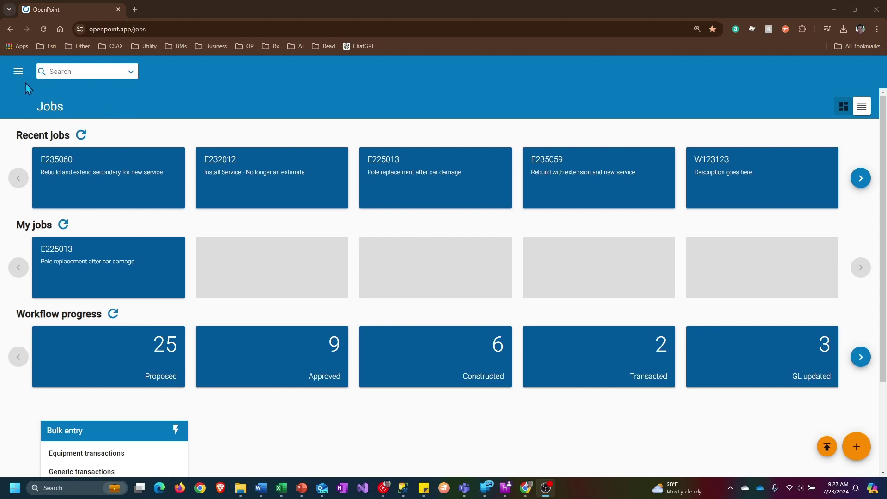
# - Go from the main menu to Components, then open the notes section's category list
pyautogui.click(19, 71)
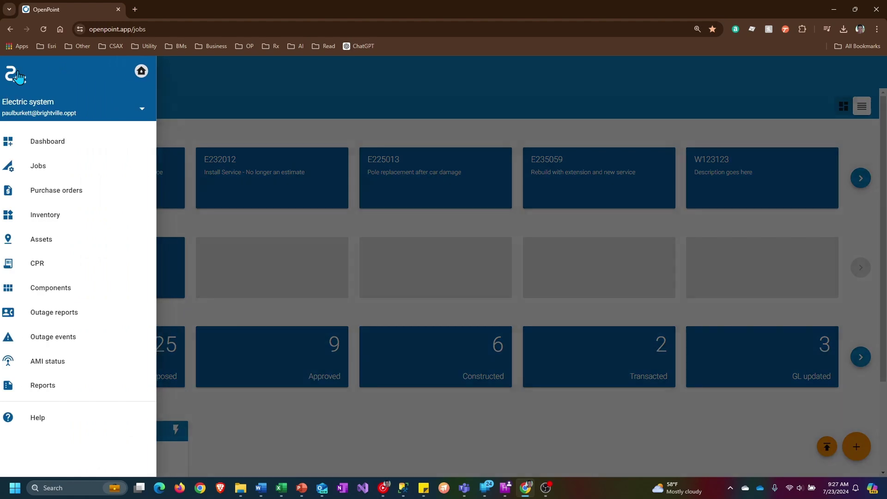
pyautogui.click(56, 290)
pyautogui.scroll(-5, 443, 410)
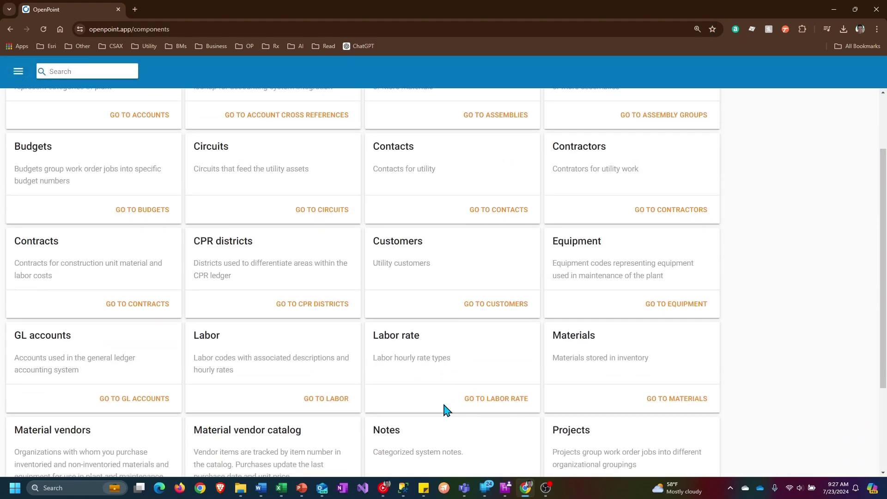
pyautogui.click(499, 375)
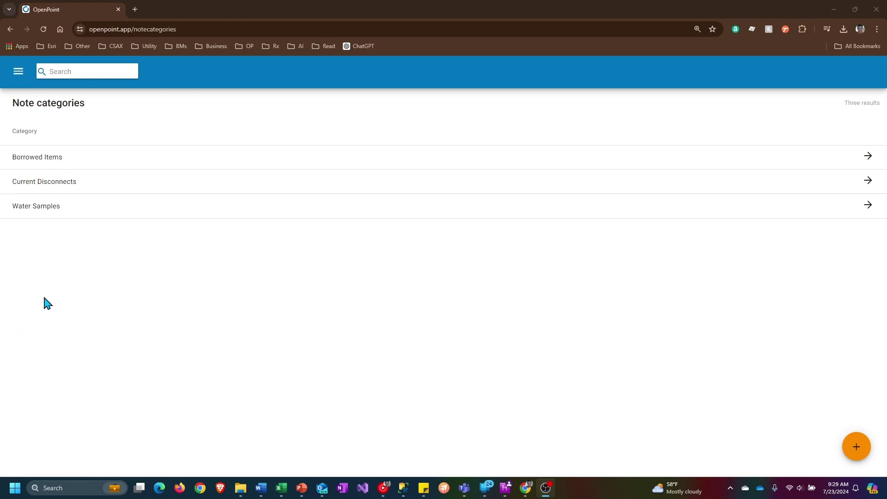
# - Open the Water Samples category to list its 2022, 2023 and 2024 notes
pyautogui.click(43, 210)
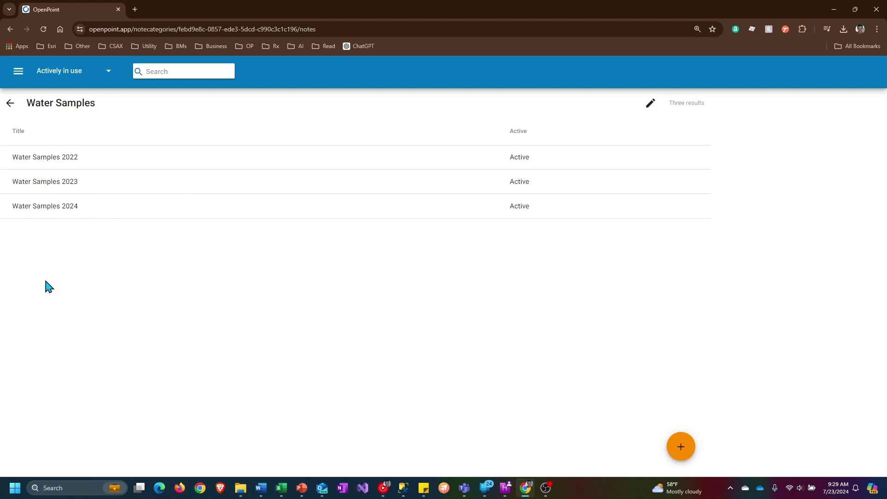
pyautogui.click(29, 373)
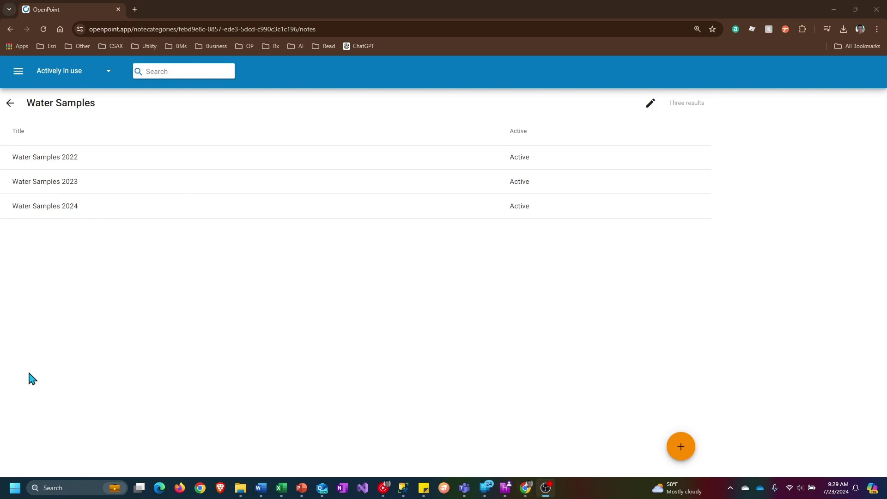
# - Open the Water Samples 2024 note to read its ten dated sampling entries
pyautogui.click(55, 214)
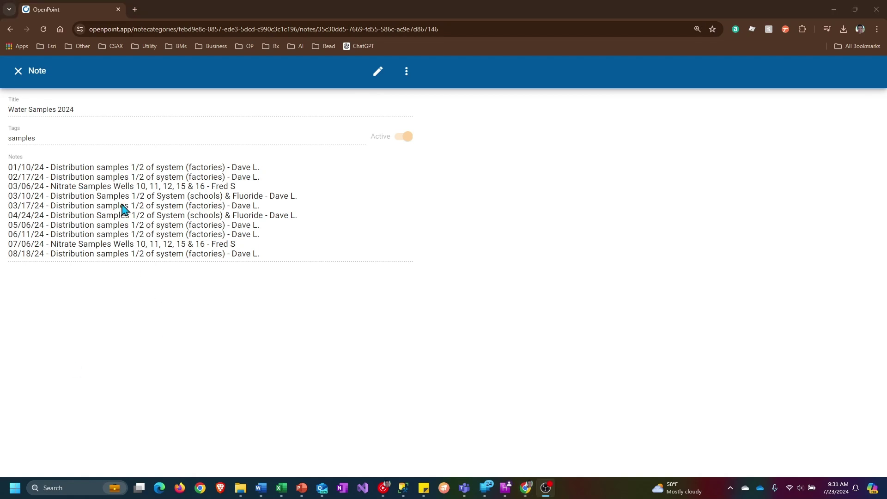
# - Create and save the note 'Test Note', tagged test, with text 'My notes go here.'
pyautogui.click(19, 71)
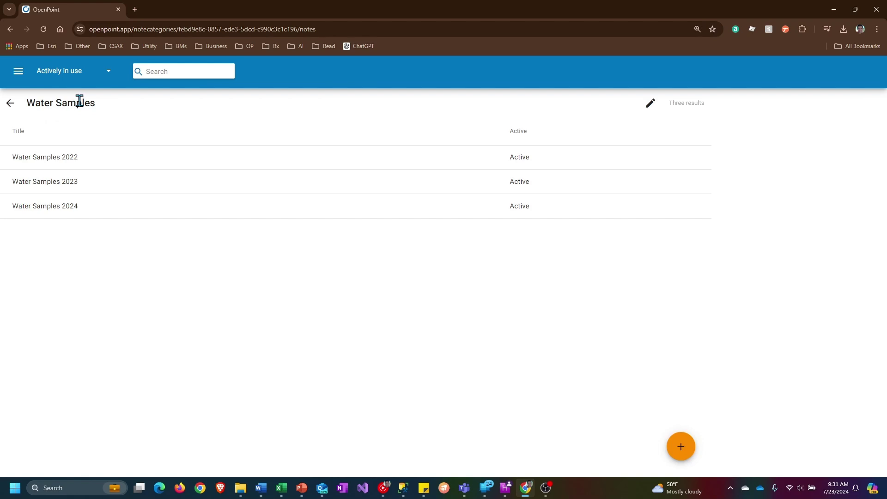
pyautogui.click(681, 451)
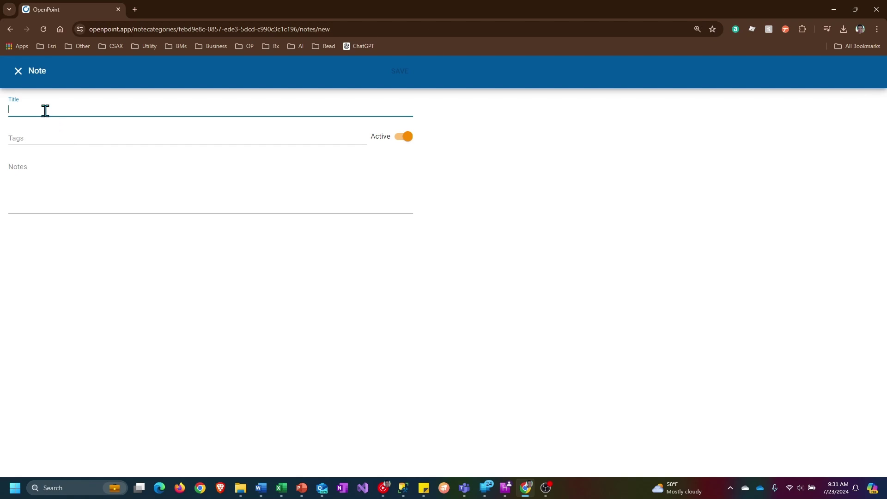
pyautogui.write('Test Note')
pyautogui.press('Tab')
pyautogui.write('test')
pyautogui.press('Tab')
pyautogui.press('Tab')
pyautogui.write('My notes ')
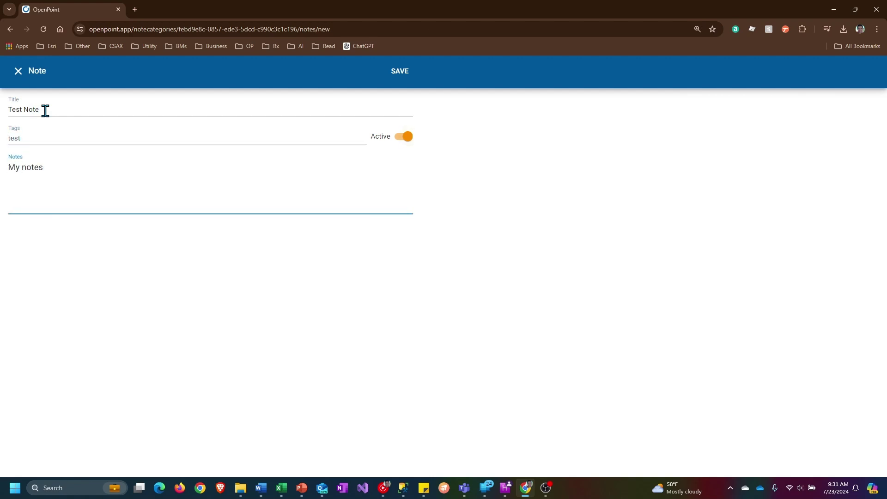
pyautogui.write('go here.')
pyautogui.click(406, 73)
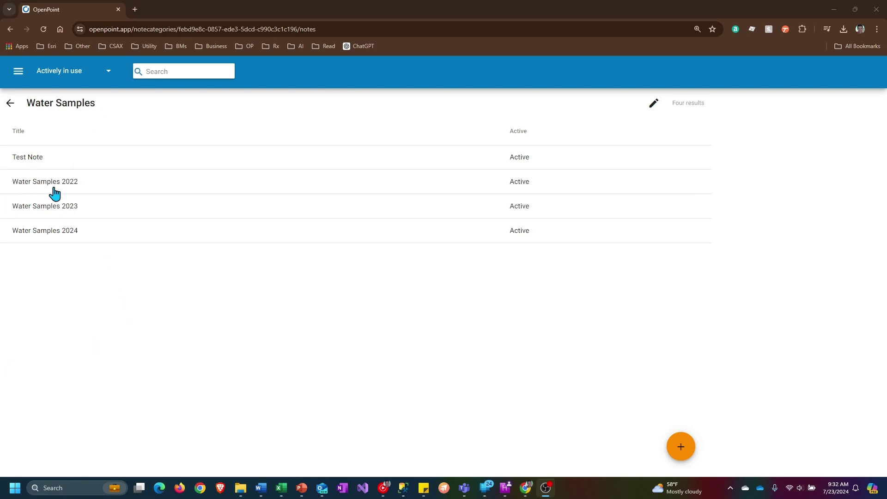
# - Append 'more notes here' to Test Note's text and save it
pyautogui.click(35, 165)
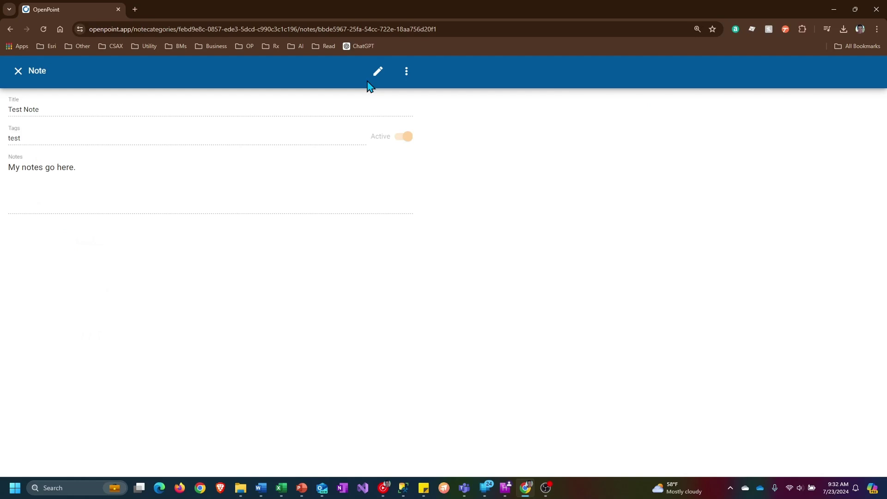
pyautogui.click(378, 72)
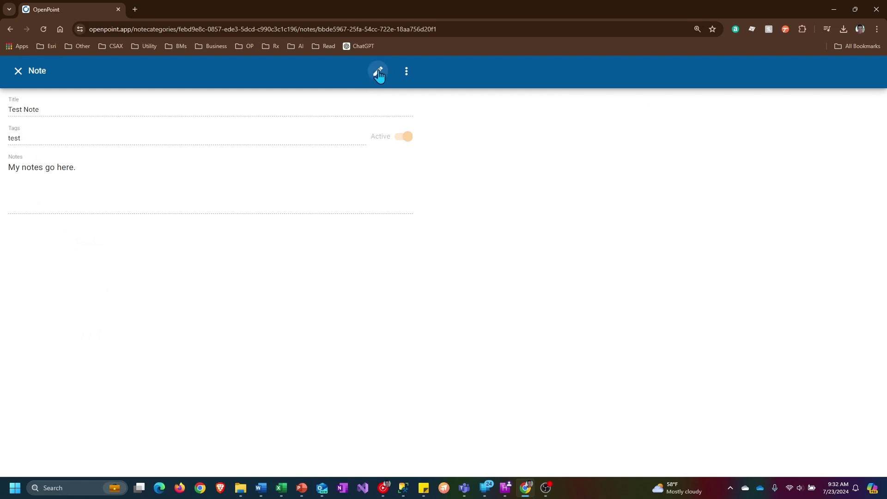
pyautogui.click(180, 173)
pyautogui.write('more notes here.')
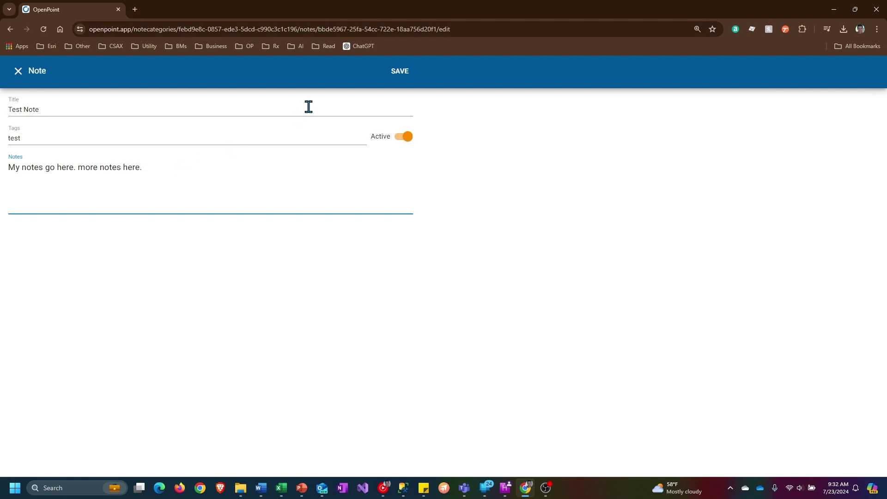
pyautogui.click(395, 70)
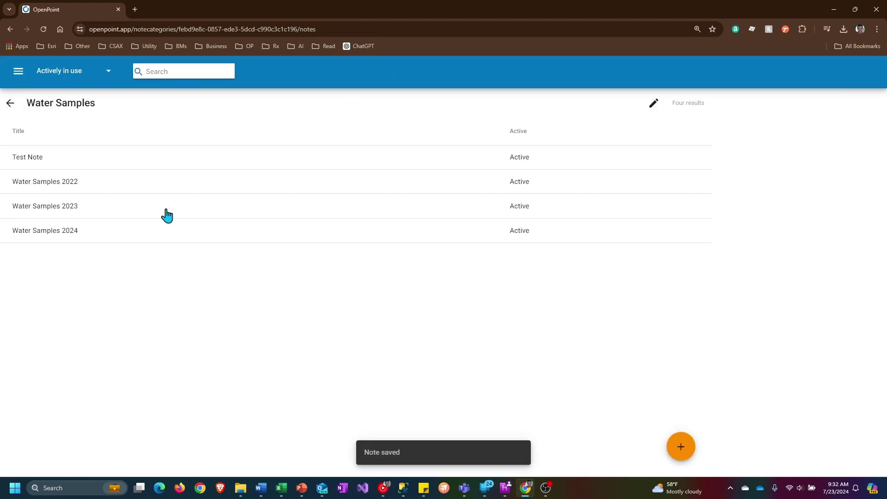
# - Delete Test Note, leaving Water Samples with its 2022, 2023 and 2024 notes
pyautogui.click(34, 160)
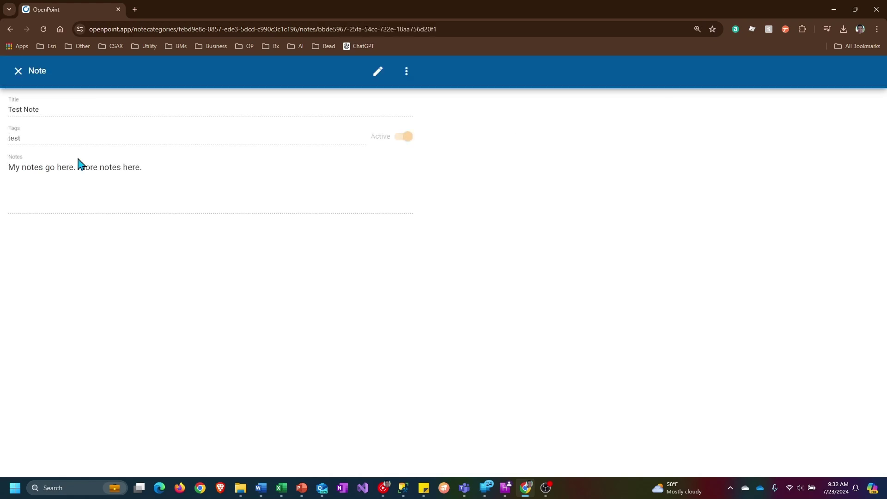
pyautogui.click(407, 74)
pyautogui.click(416, 124)
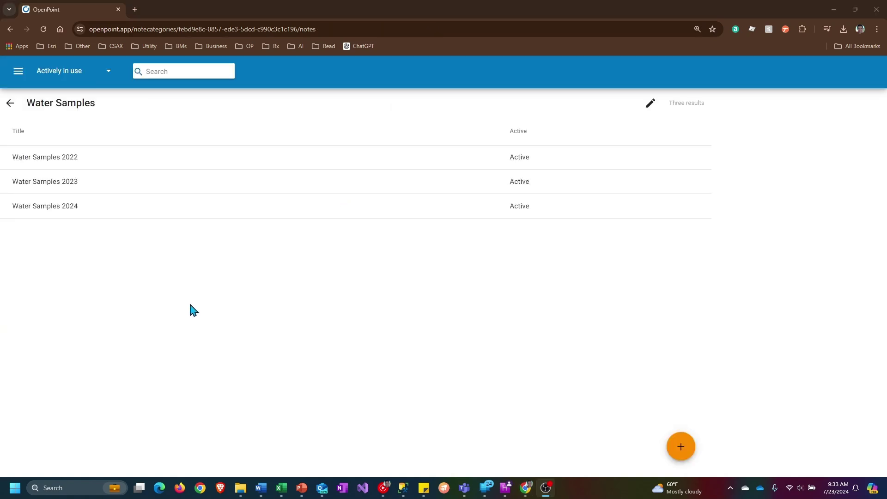
# - Back on the category list, create a fourth note category named 'New Category'
pyautogui.click(11, 105)
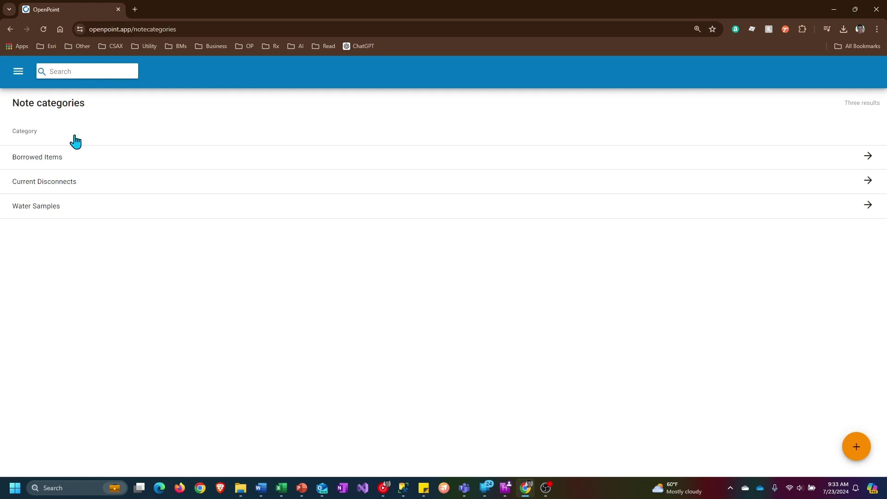
pyautogui.click(854, 452)
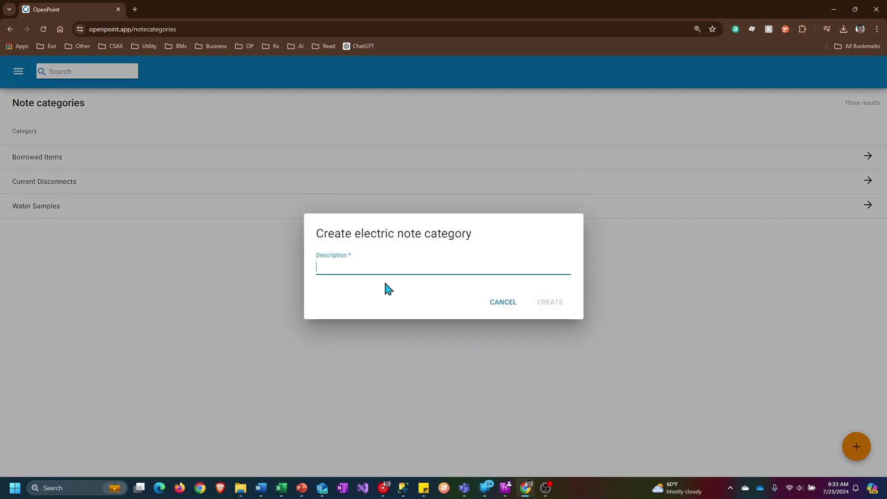
pyautogui.write('New Category')
pyautogui.click(549, 302)
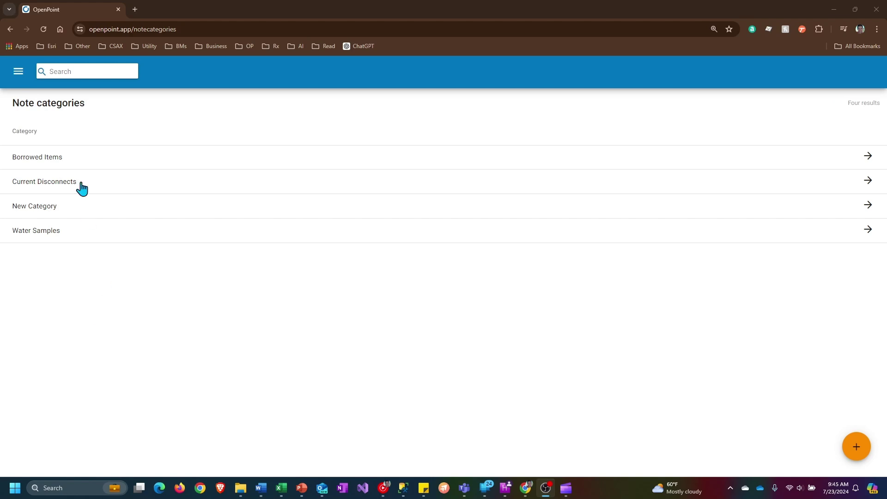
# - Filter the note categories by 'samples', then clear the search to show all four again
pyautogui.click(62, 71)
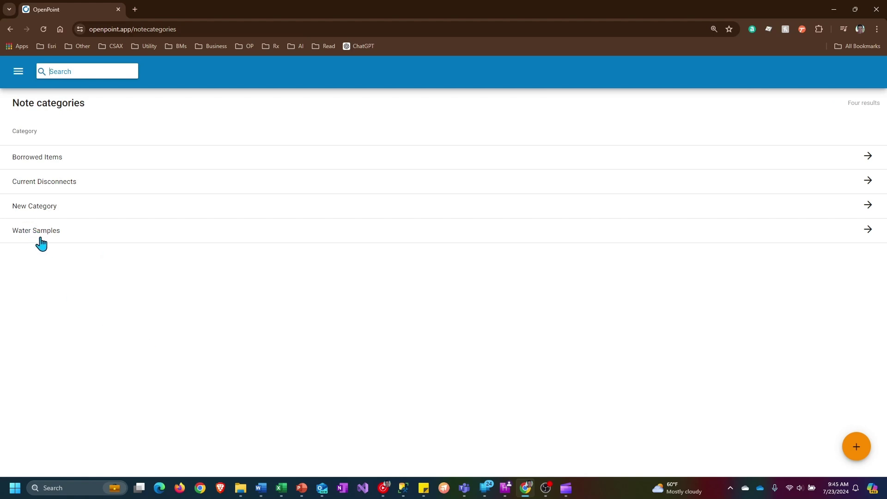
pyautogui.write('samples')
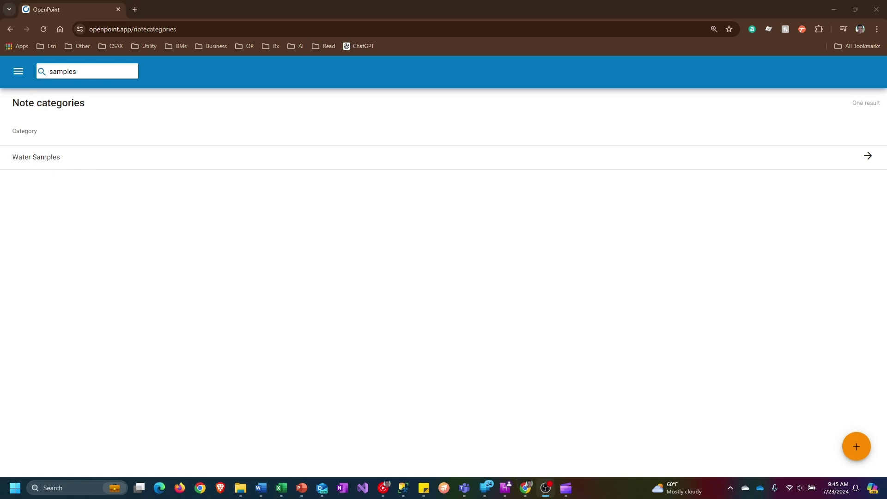
pyautogui.moveTo(79, 71); pyautogui.dragTo(45, 76)
pyautogui.press('BackSpace')
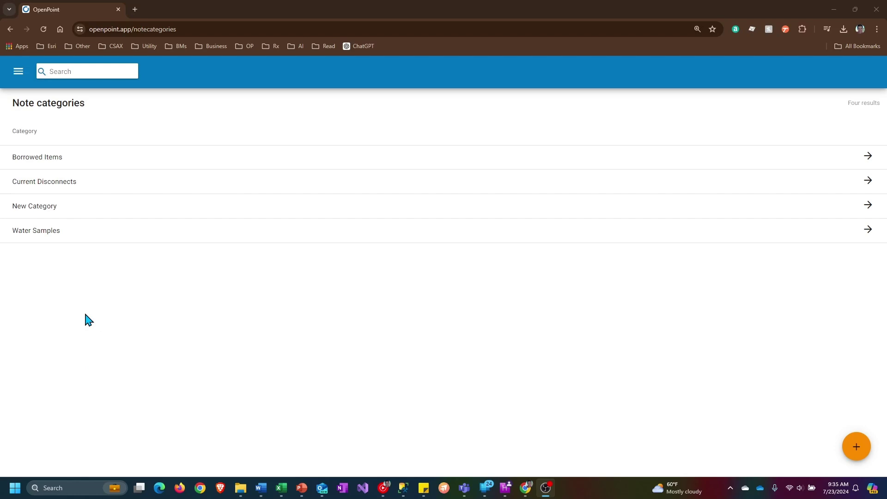
# - Open Water Samples and search its notes for '2024', leaving only Water Samples 2024
pyautogui.click(48, 238)
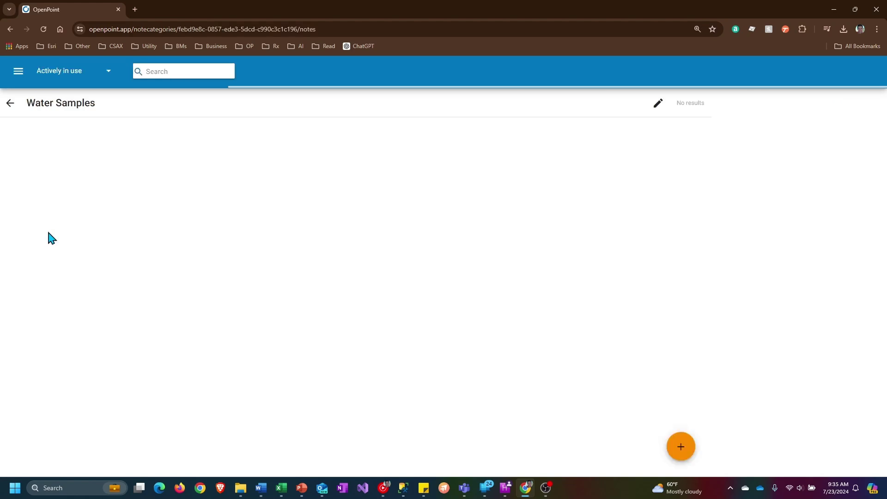
pyautogui.click(160, 72)
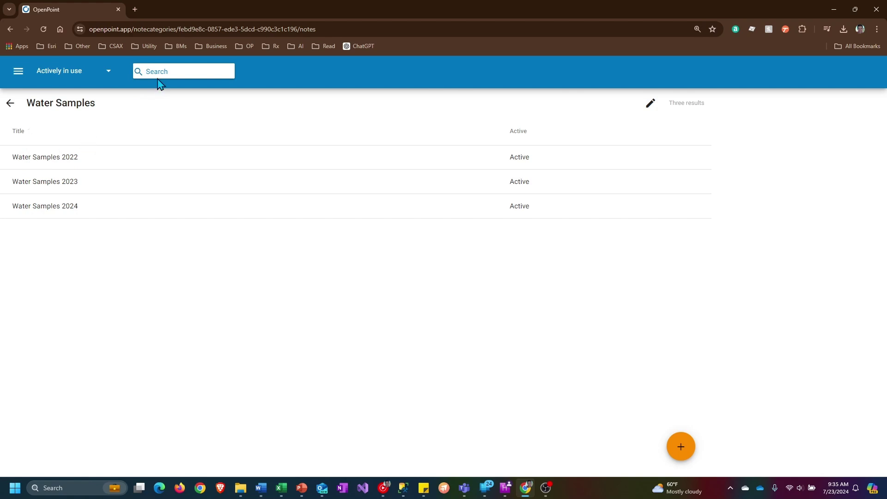
pyautogui.write('2024')
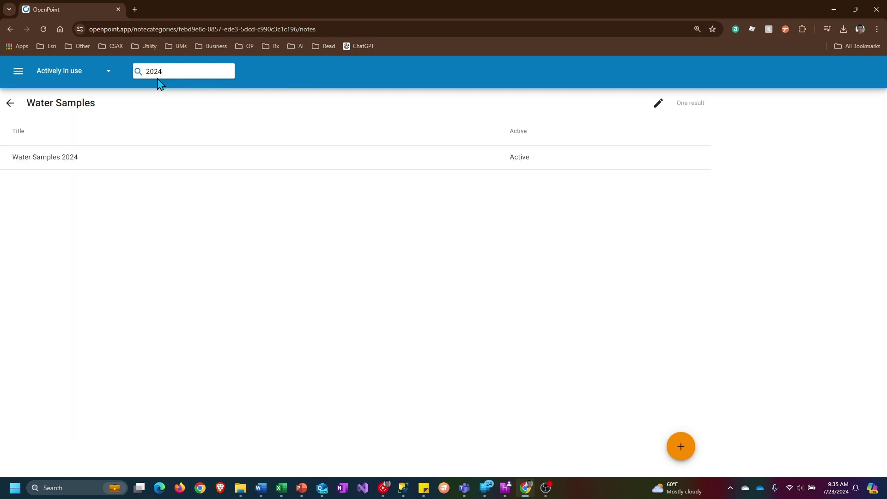